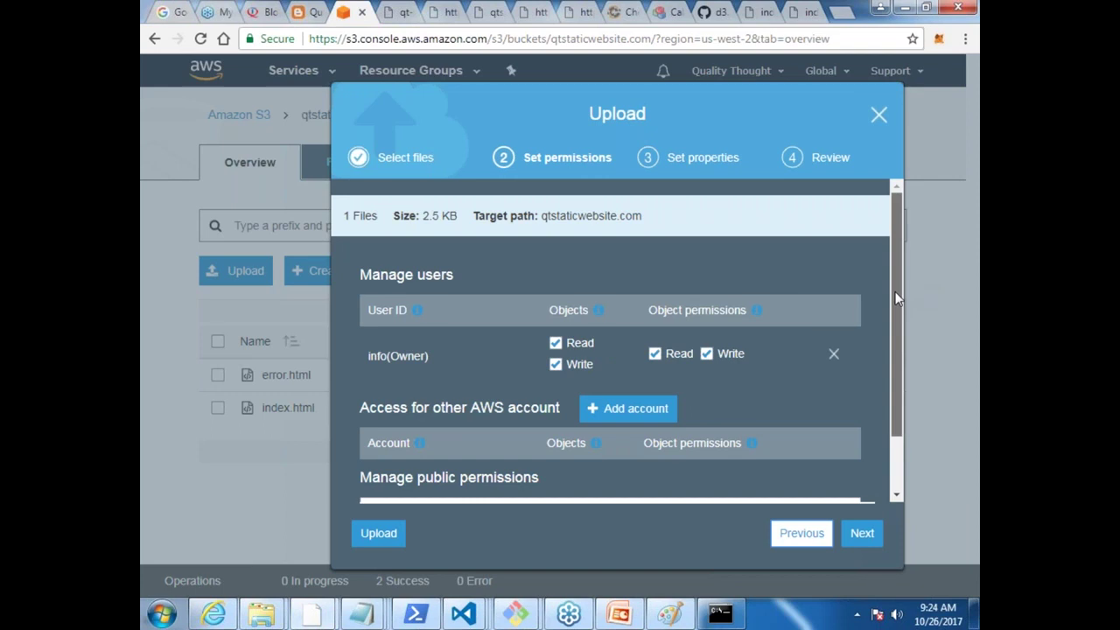
Step: Grant public read access to the file being uploaded and finish uploading it to the qtstaticwebsite.com bucket with the default properties
click(823, 427)
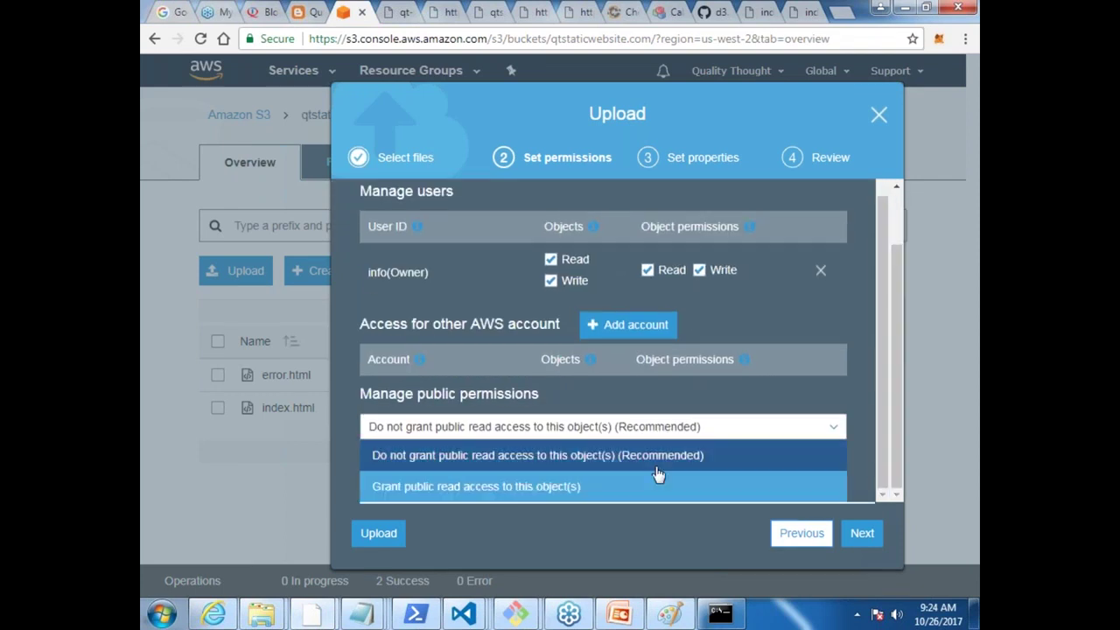
click(585, 496)
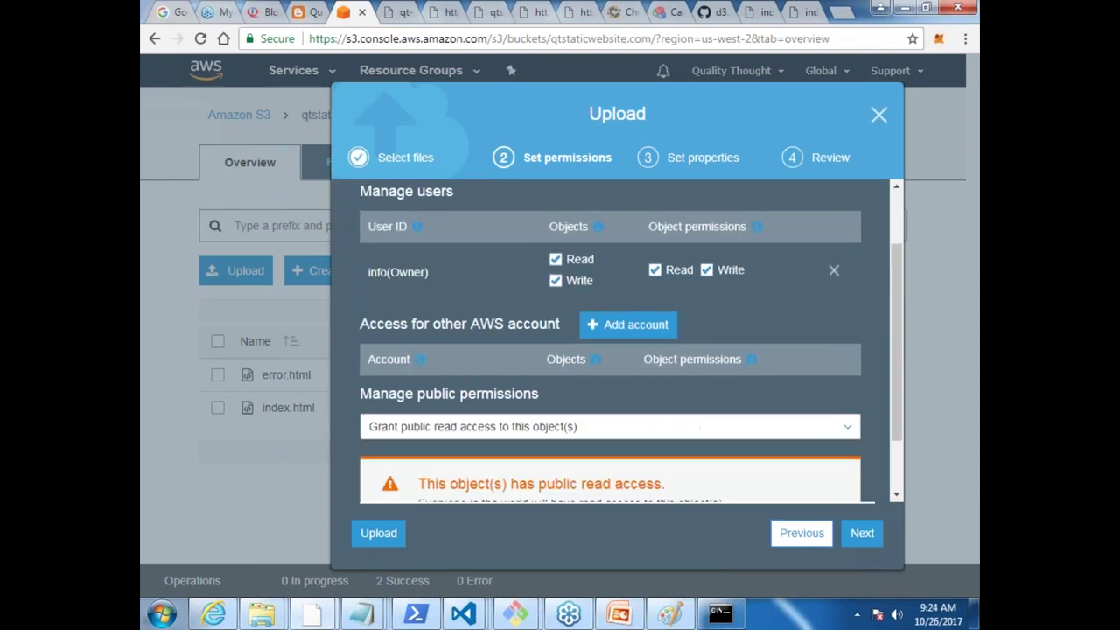
click(862, 534)
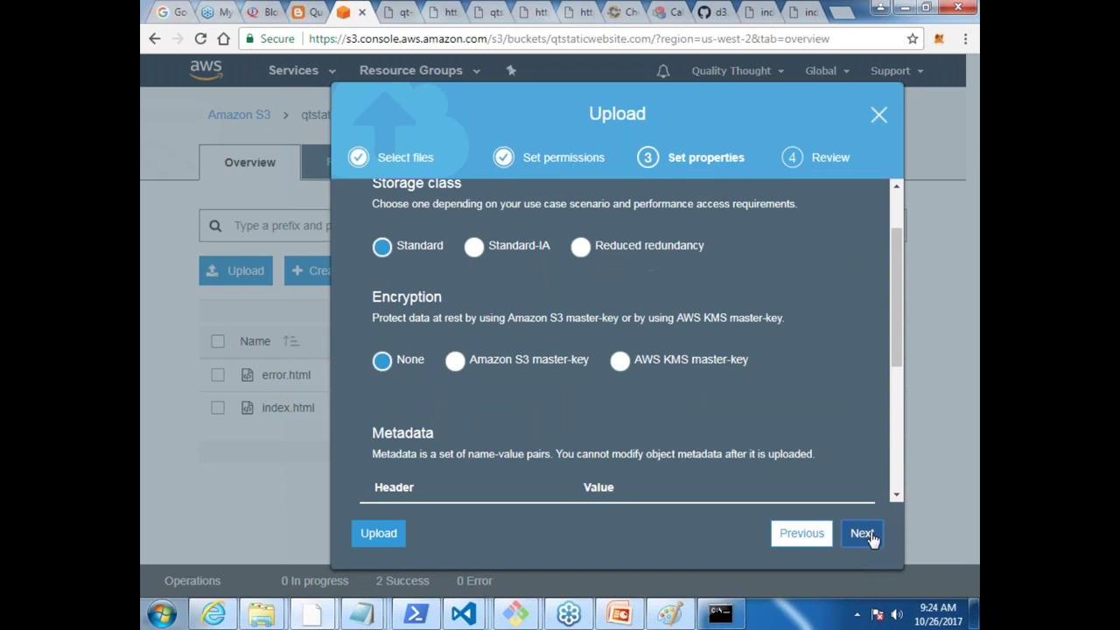
click(862, 534)
click(869, 536)
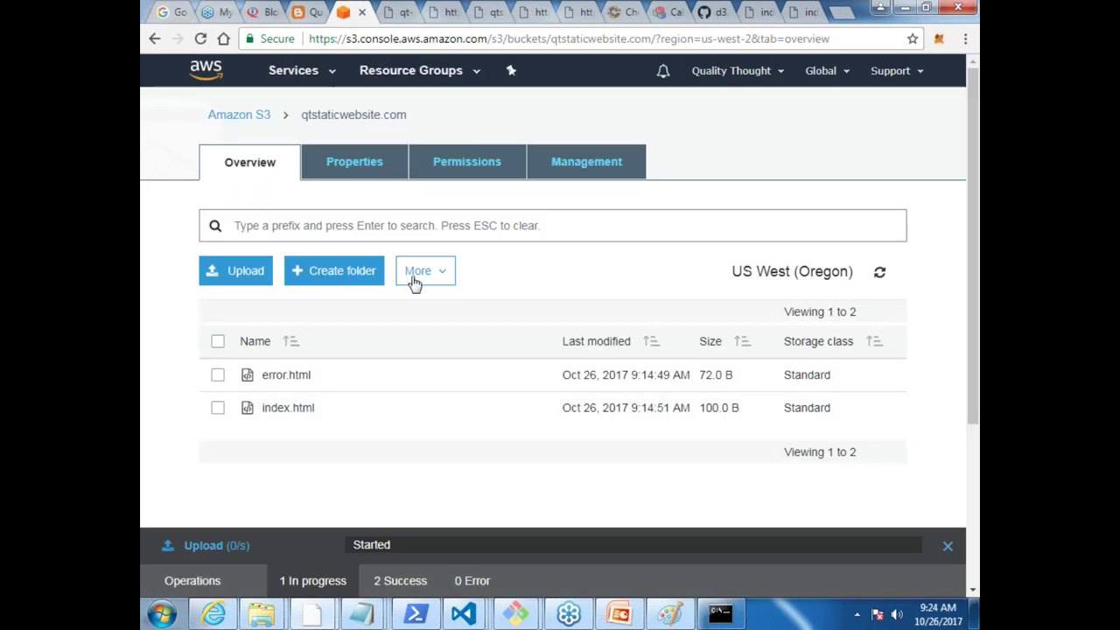
Step: Open the bucket's static website hosting endpoint in a new browser tab and view the hosted page
click(354, 162)
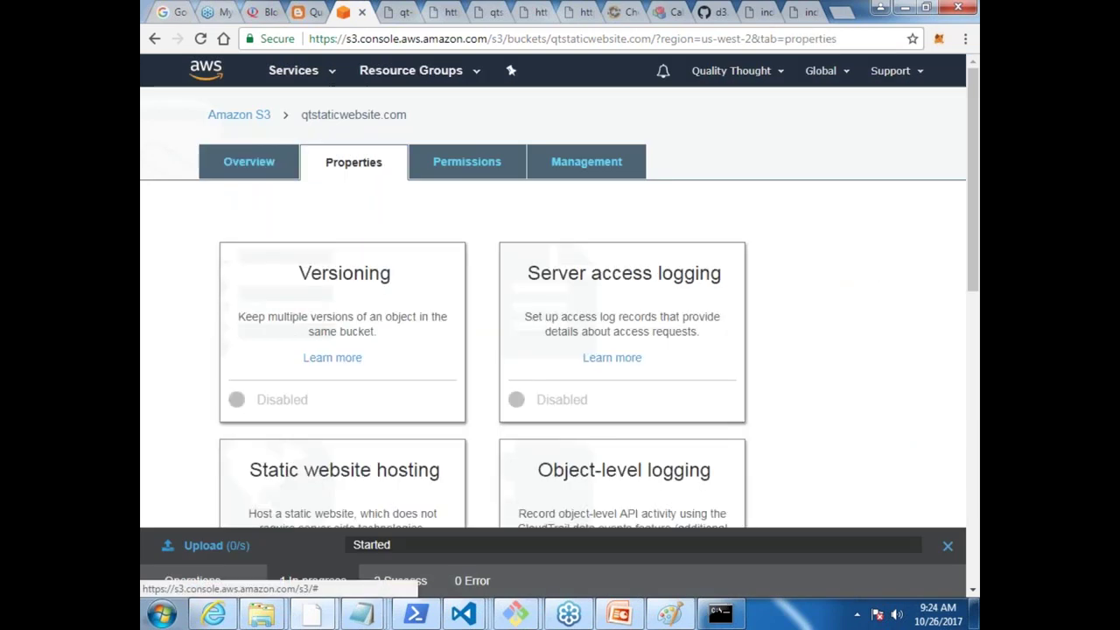
click(369, 455)
scroll(415, 218, down, 4)
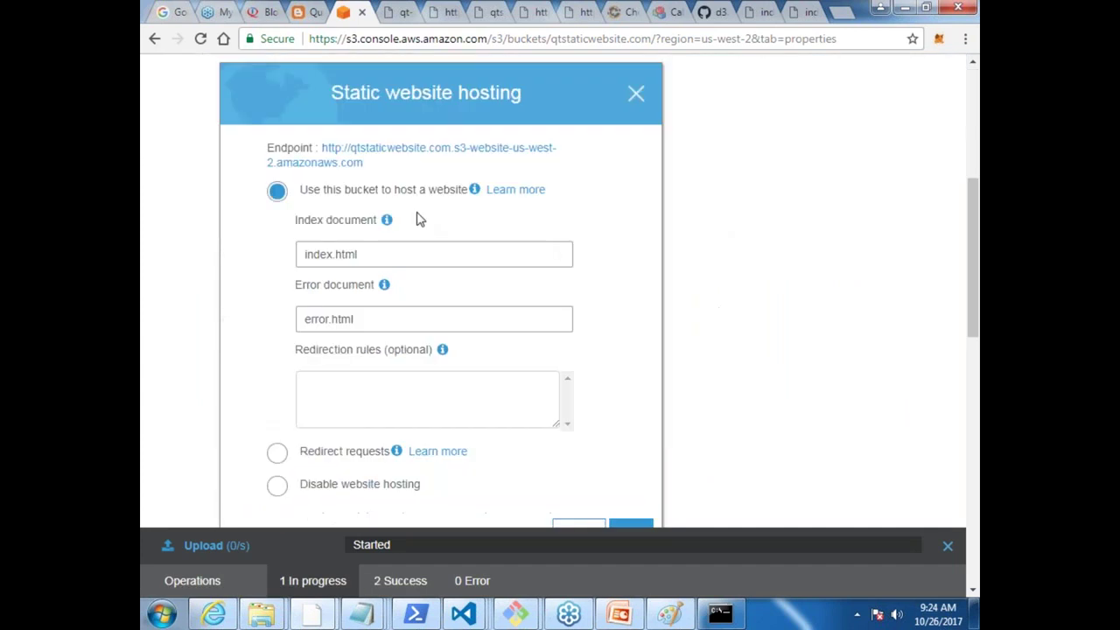
middle_click(433, 158)
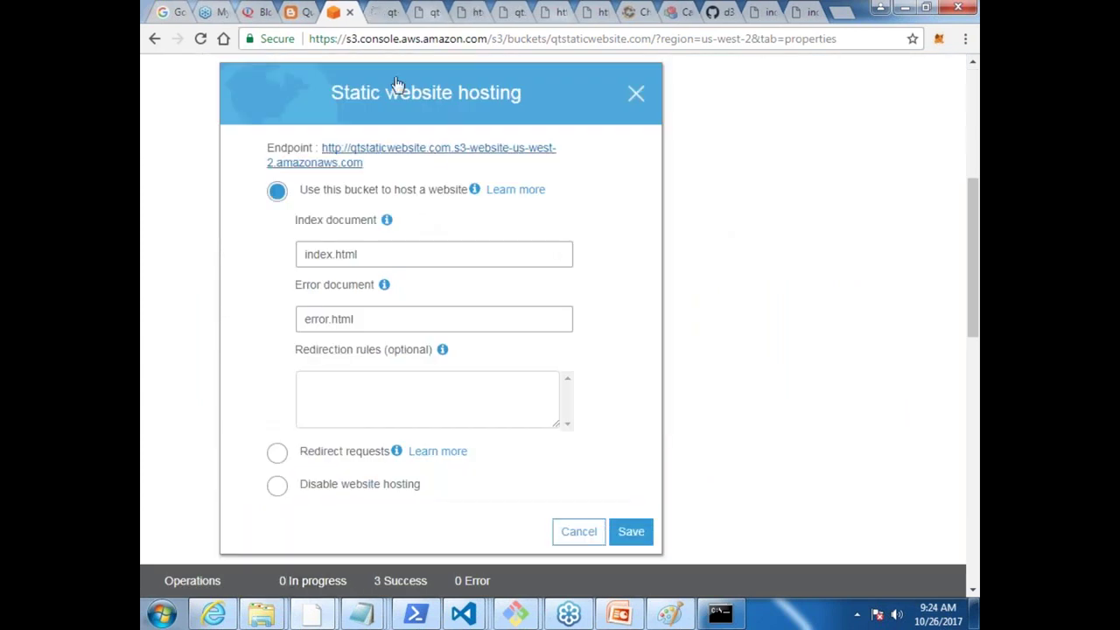
click(378, 13)
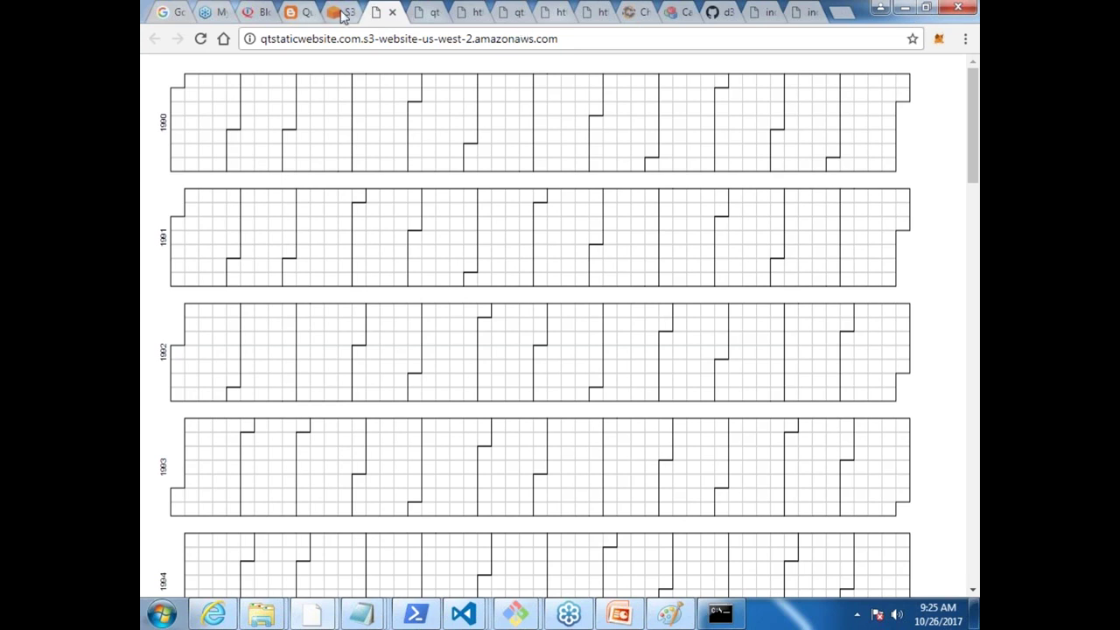
Step: Return to the S3 console and close the bucket's Static website hosting settings
click(339, 13)
click(638, 98)
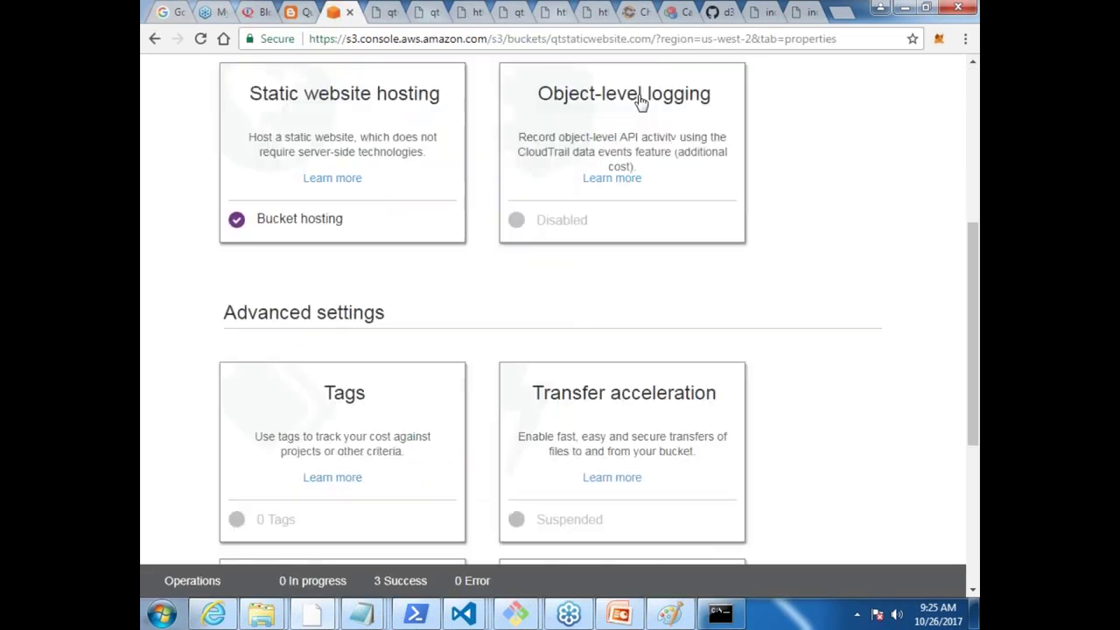
drag(973, 332, 978, 201)
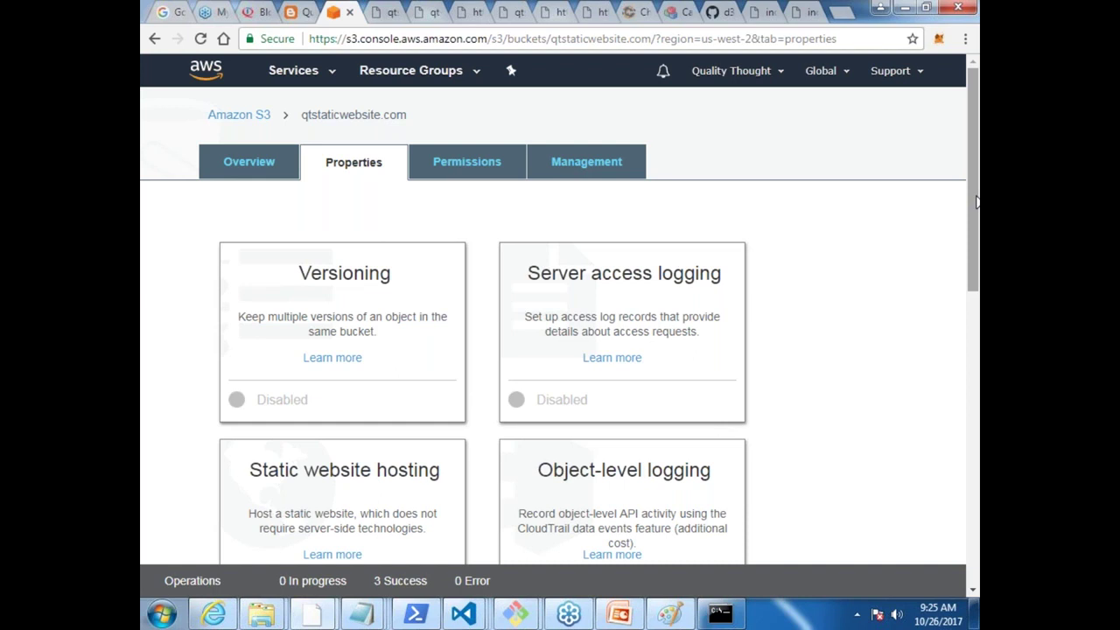
Step: Show the desktop, launch Notepad with a blank document and move its window higher on the screen
key(alt+Tab)
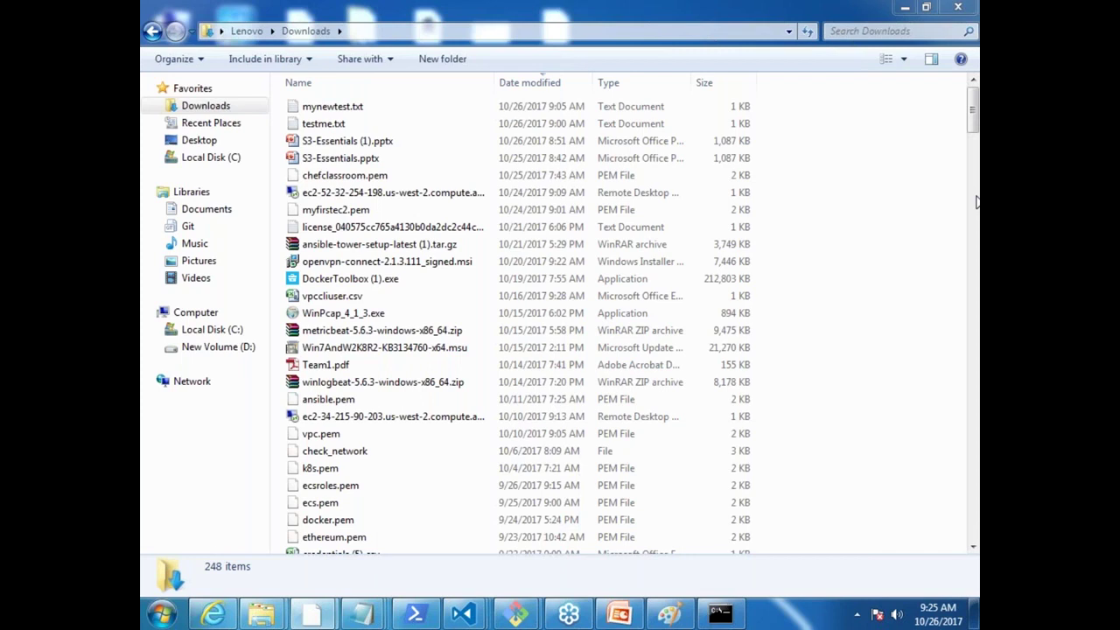
key(super+d)
key(super+r)
text(notepad)
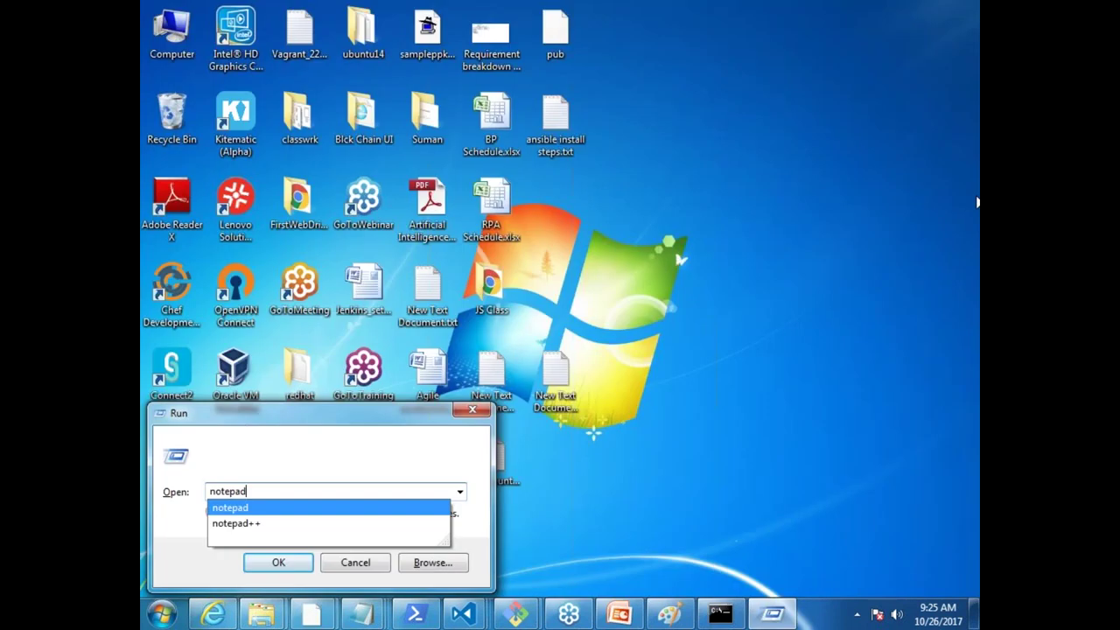
key(Return)
drag(693, 492, 682, 80)
Step: Write the heading "CDN" and, below a blank line, "Content Delivery Networks"
text(CDN)
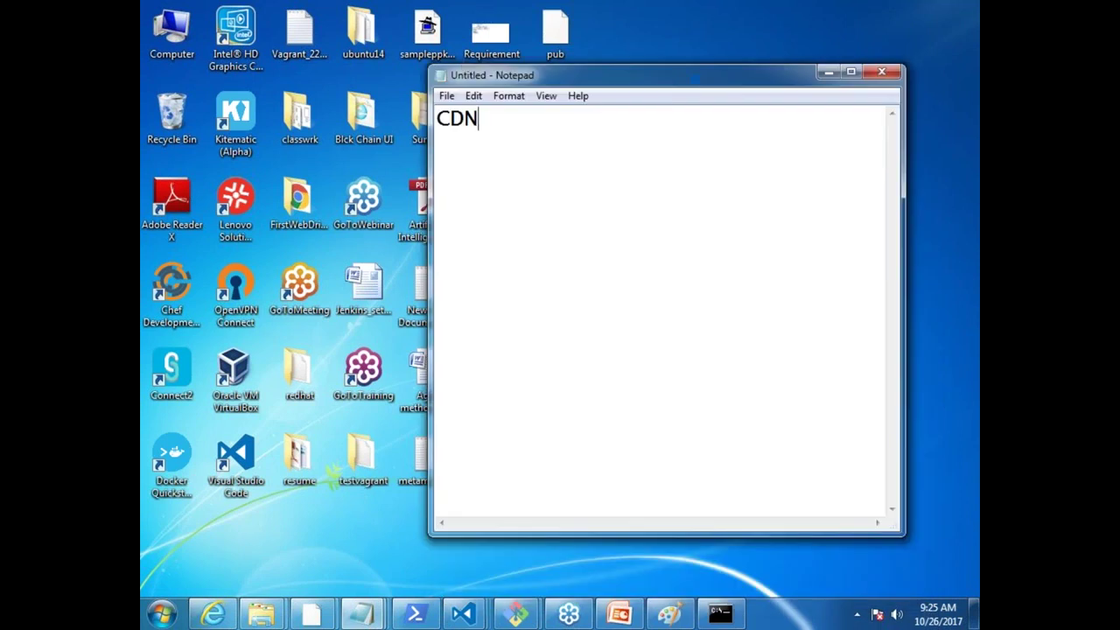
key(Return)
key(Return)
text(Content Deli)
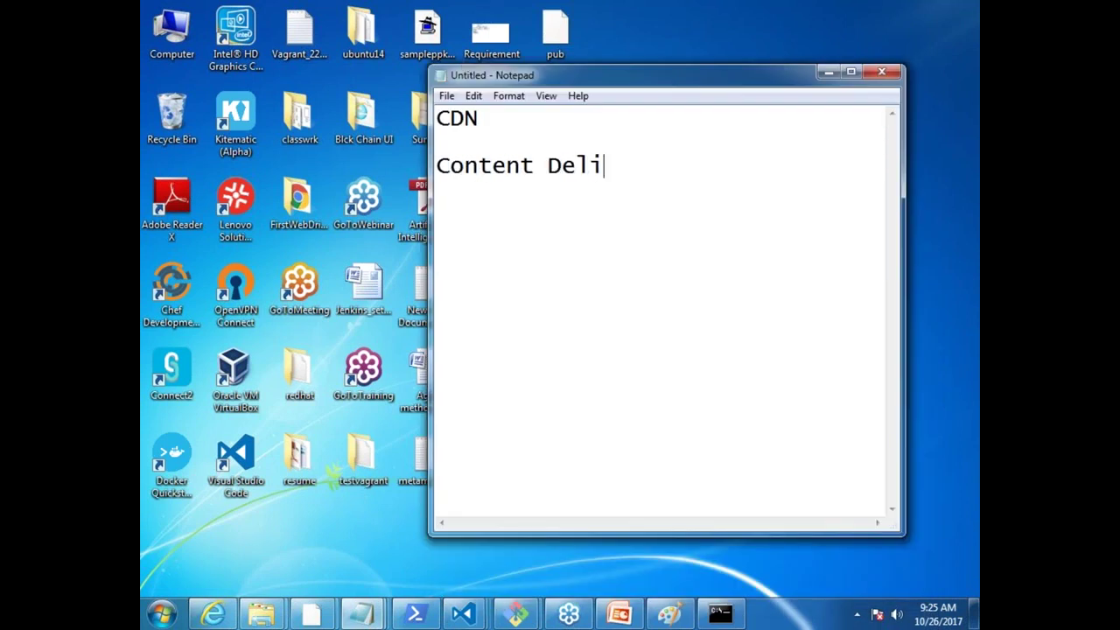
text(very Networs)
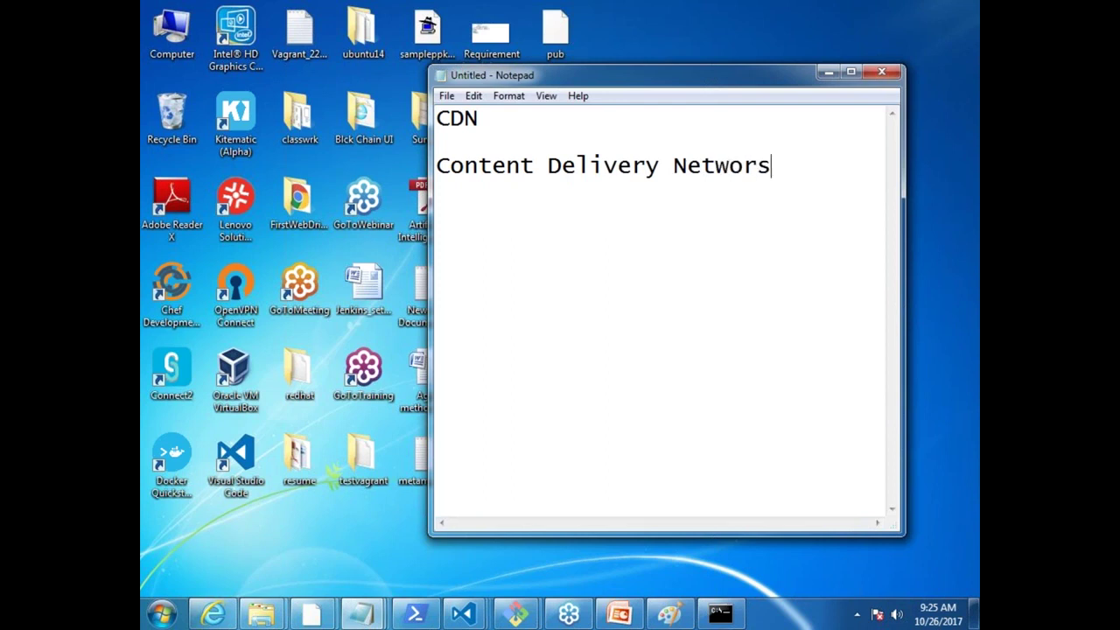
key(BackSpace)
text(ks)
Step: Add the line "Cloudfront + S3" below a blank line and minimize Notepad
key(Return)
key(Return)
text(Cloud)
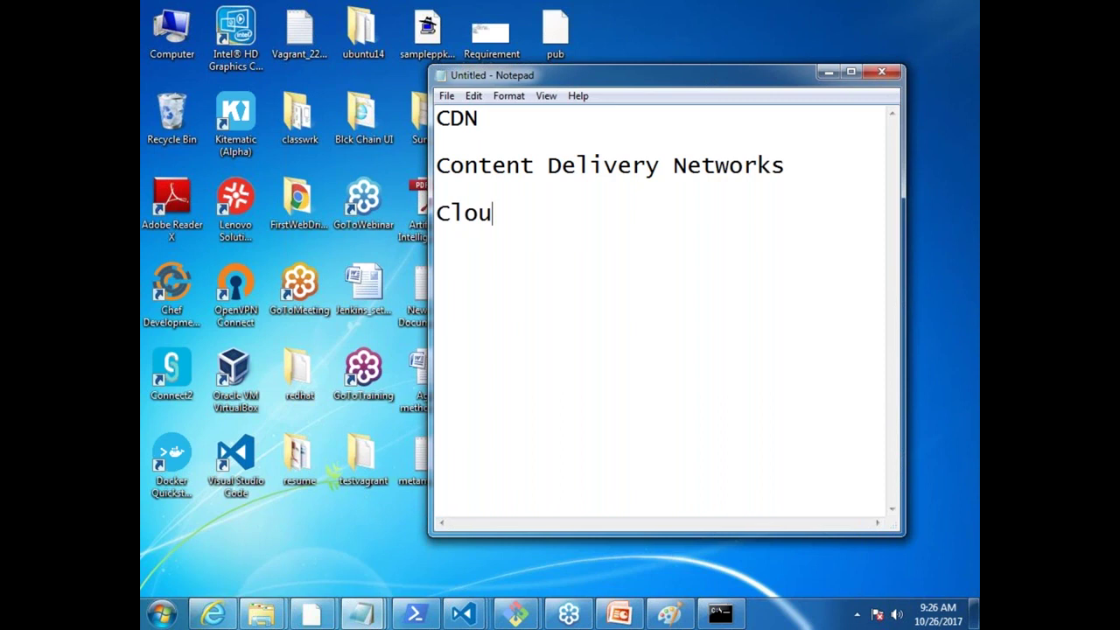
text(front )
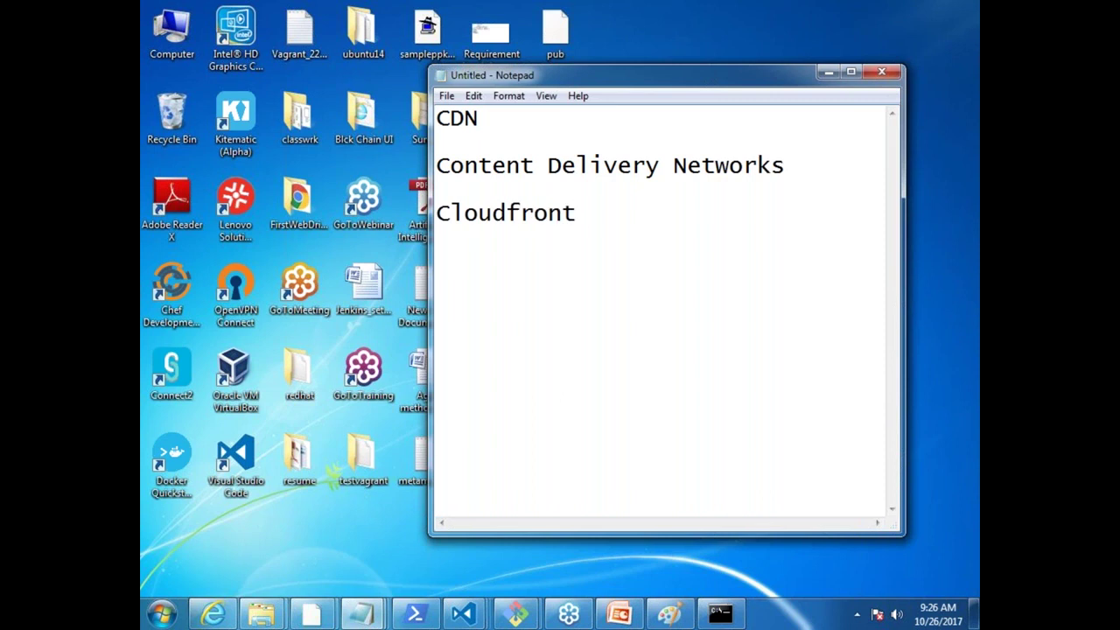
text(+ S3)
click(827, 71)
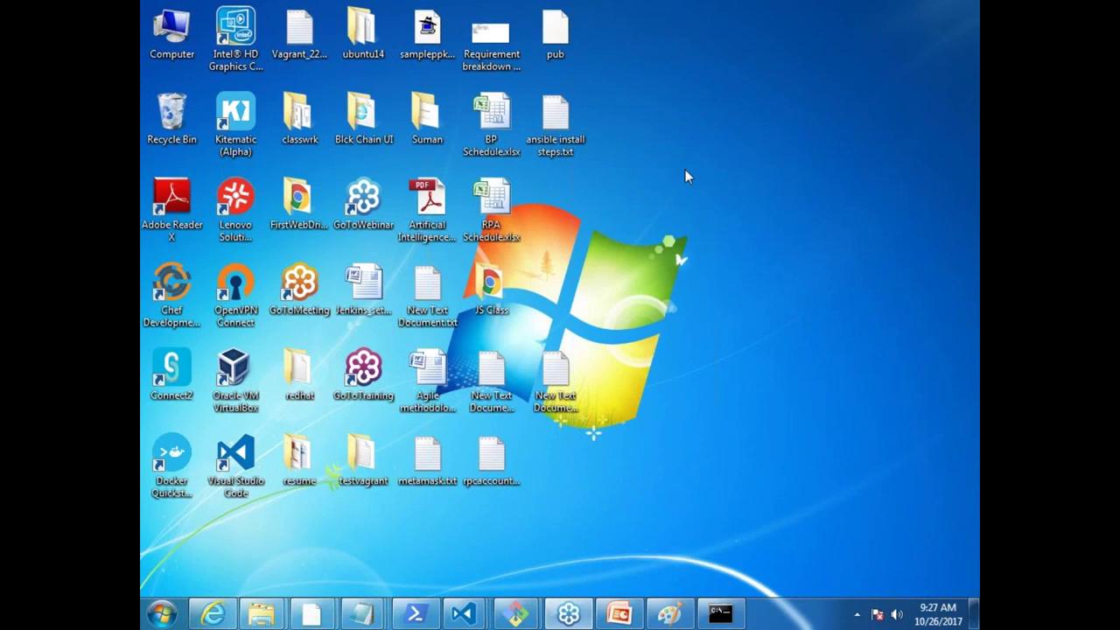
Step: Switch to the S3 Management Console window and review the bucket's Static website hosting settings
mouse_move(320, 616)
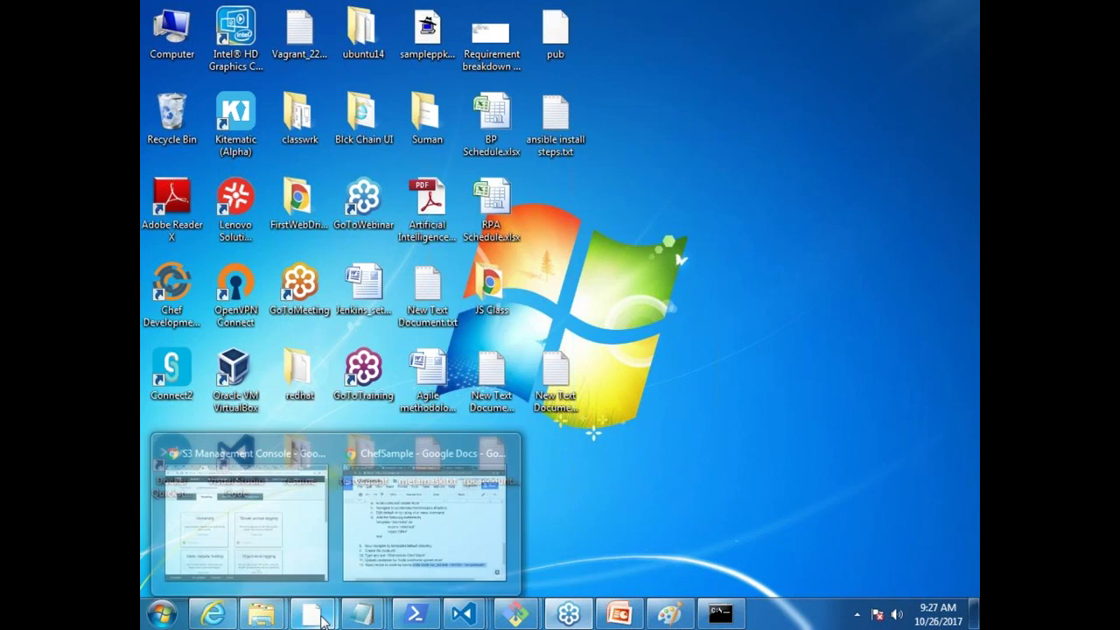
click(263, 517)
scroll(543, 138, down, 4)
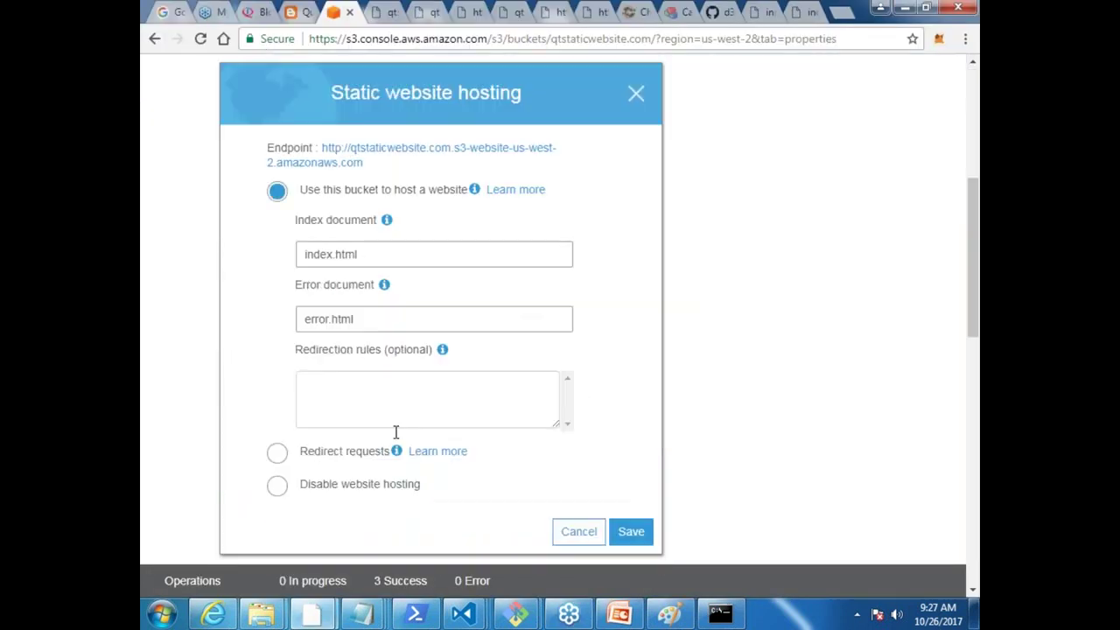
Step: Switch to the Google Drive window and open the AWS folder from the starred items
mouse_move(357, 608)
click(424, 512)
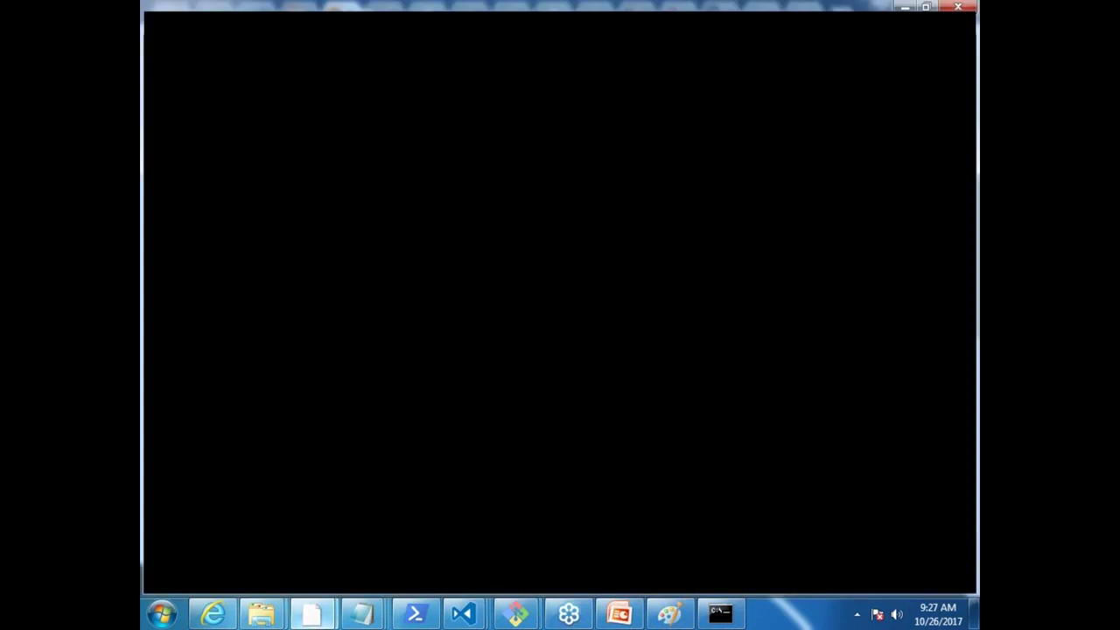
click(263, 11)
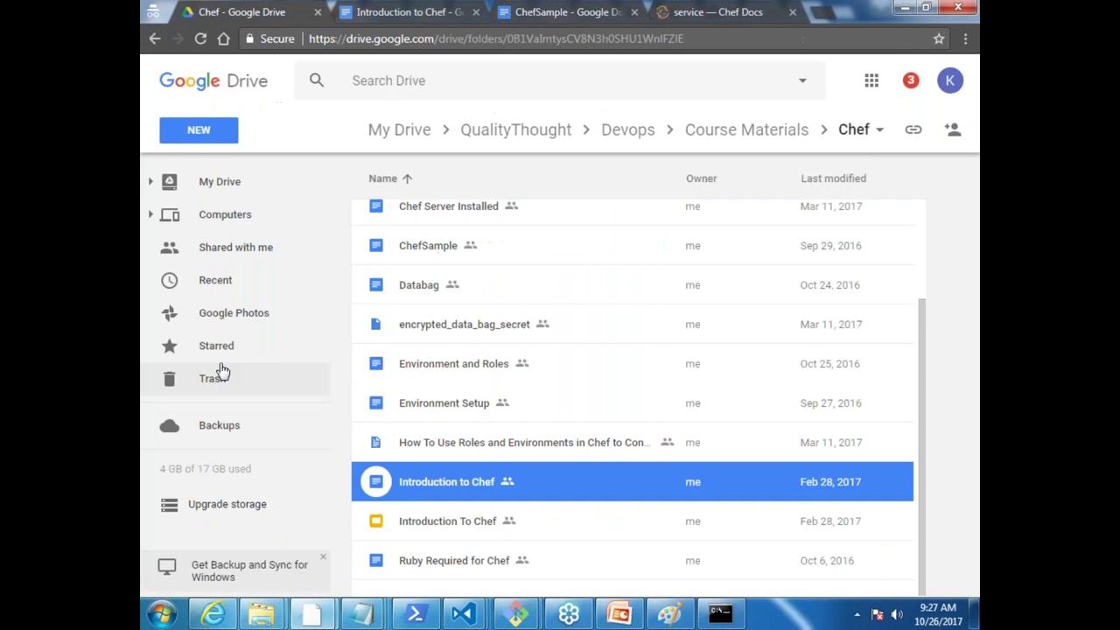
click(217, 350)
double_click(428, 220)
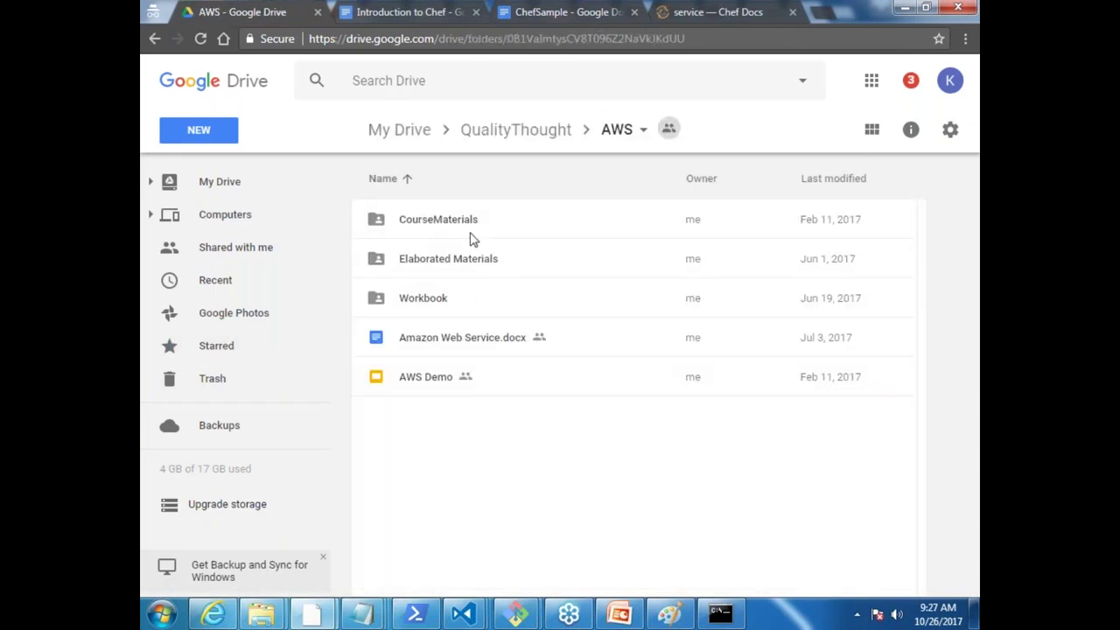
Step: Open the BackUp Strategies presentation from the Storage folder inside CourseMaterials
double_click(470, 233)
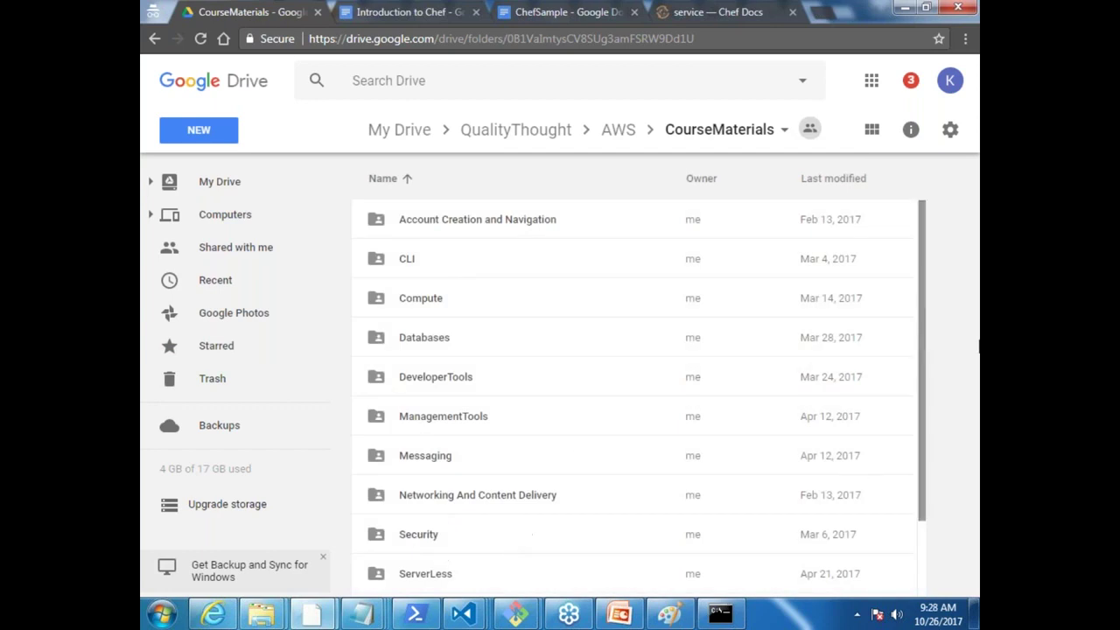
drag(925, 376, 927, 478)
double_click(427, 523)
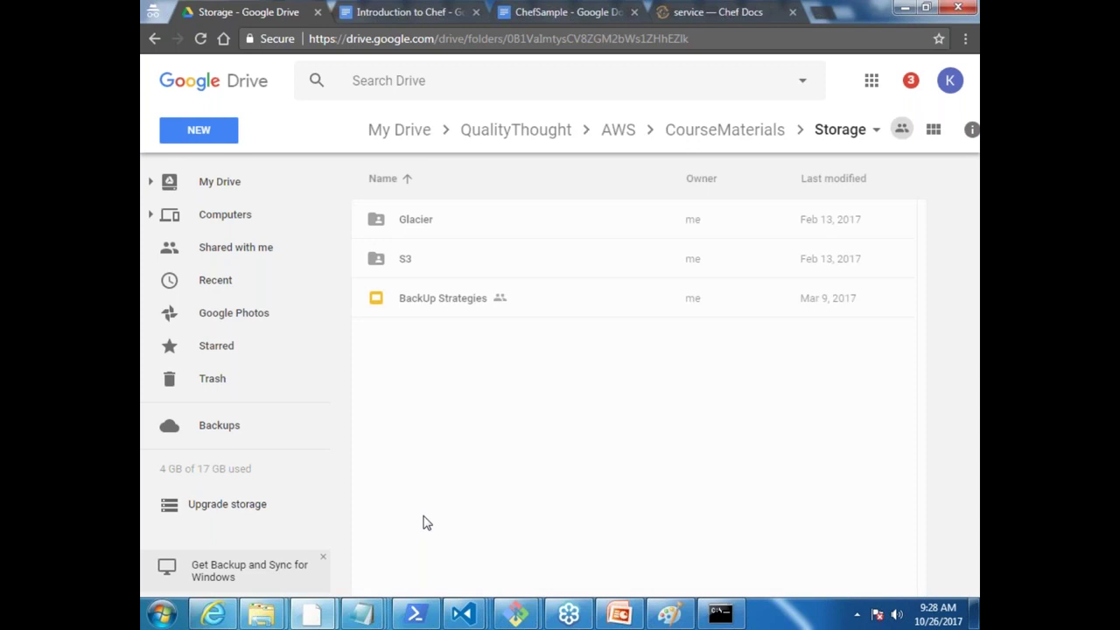
double_click(439, 298)
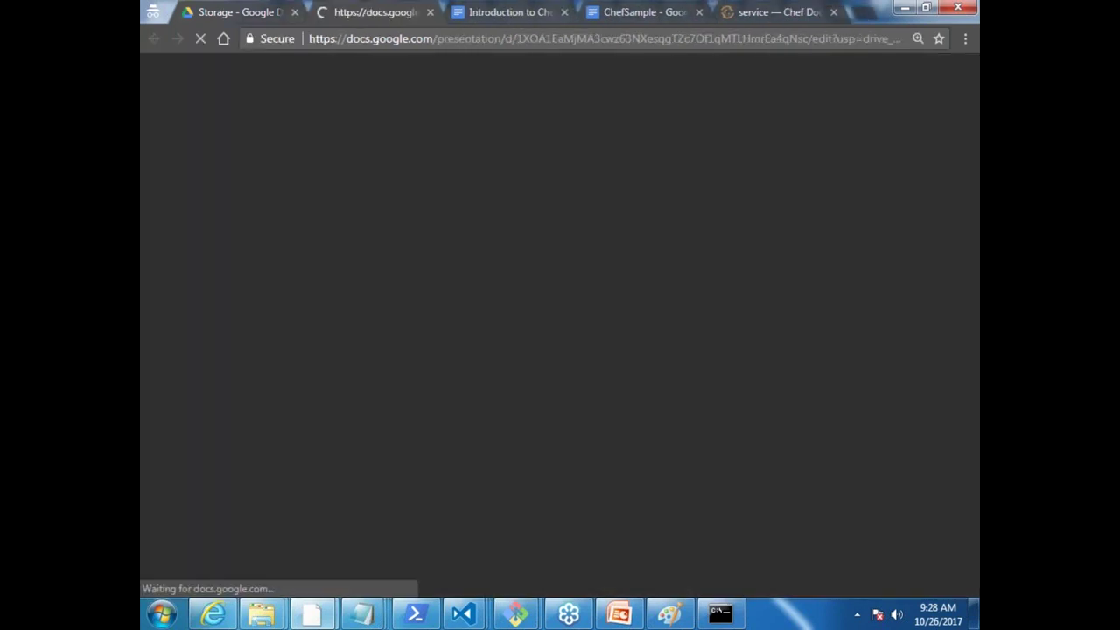